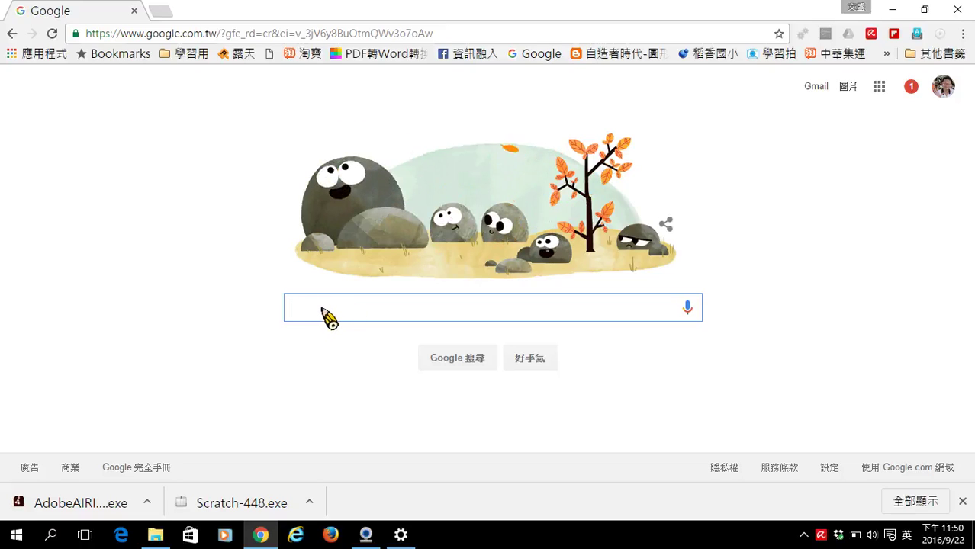
Search Google for the teacher's name, fixing one character with the IME candidate list
type("ds")
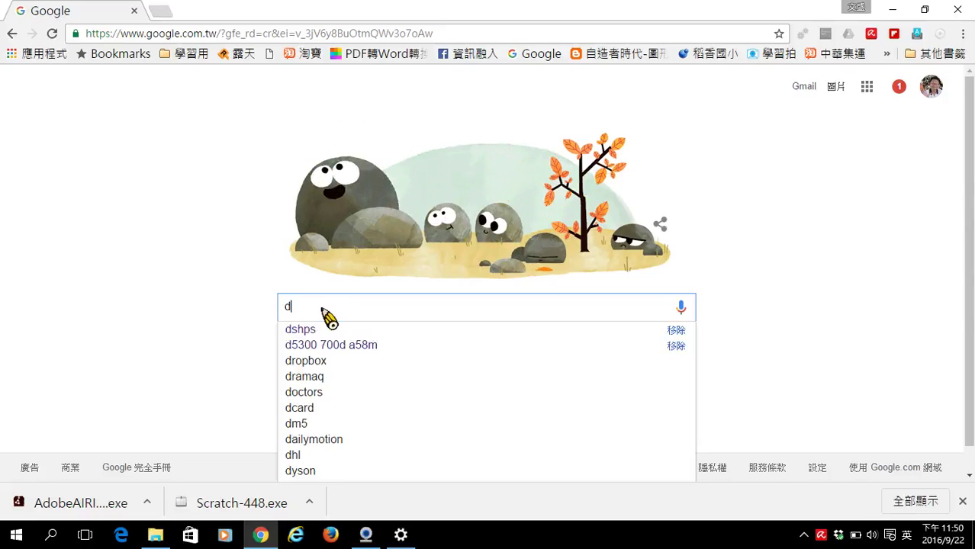
key("BackSpace")
key("BackSpace")
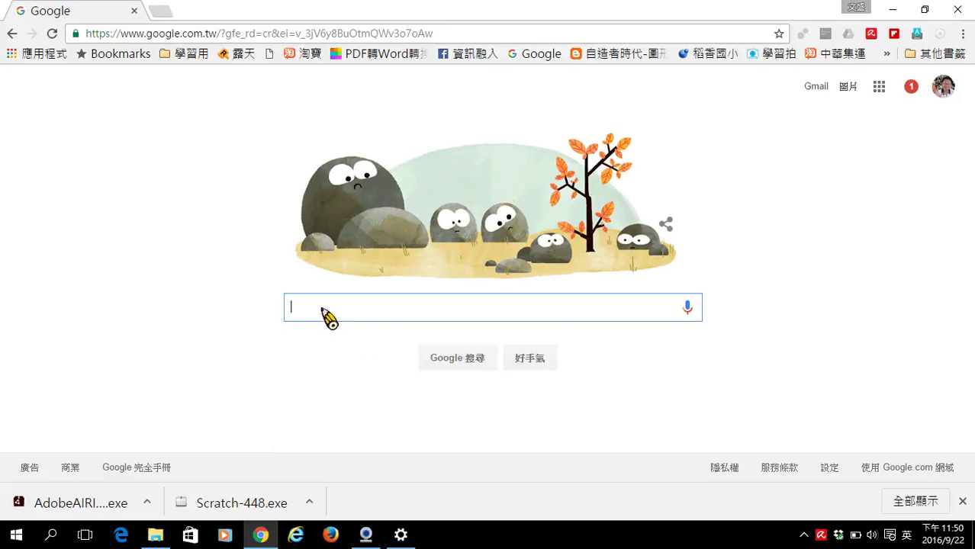
type("邱文聖")
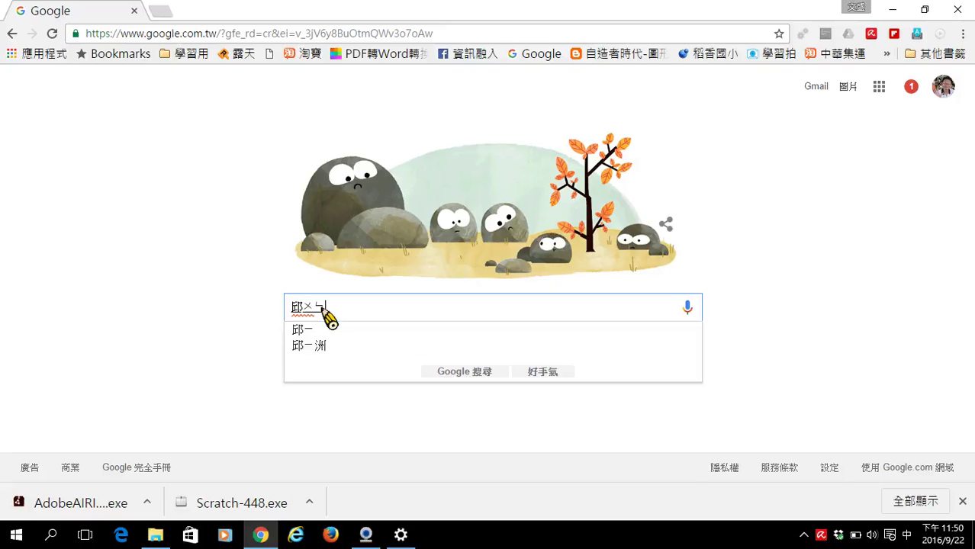
key("Down")
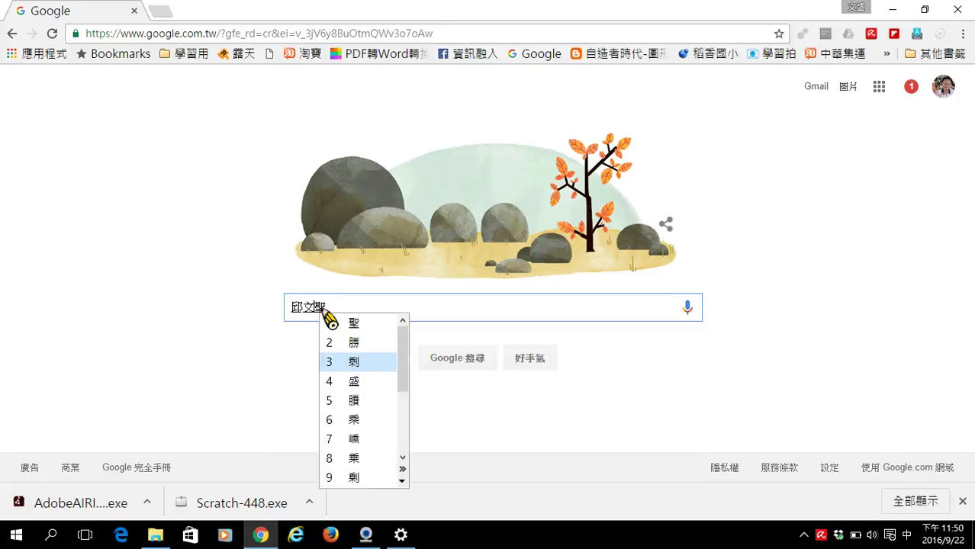
key("Down")
key("Return")
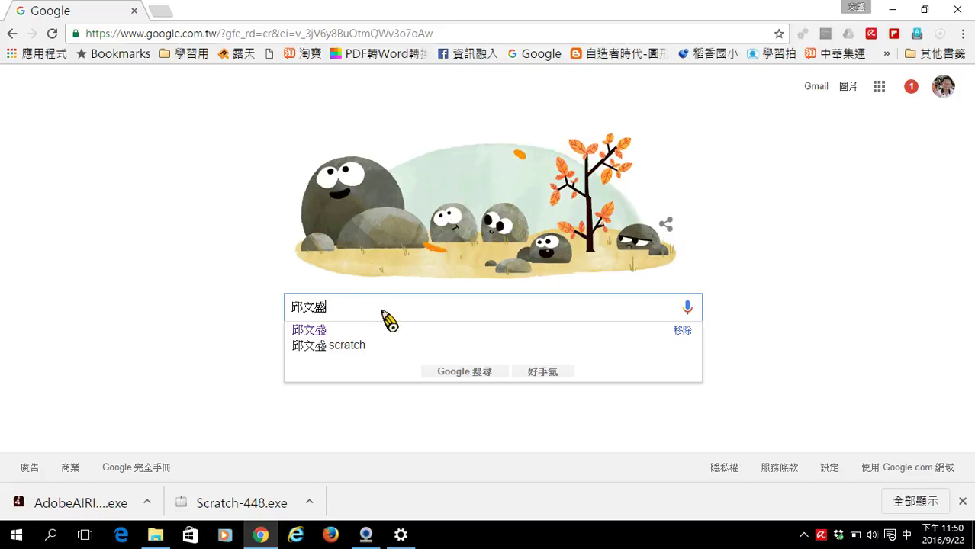
key("Return")
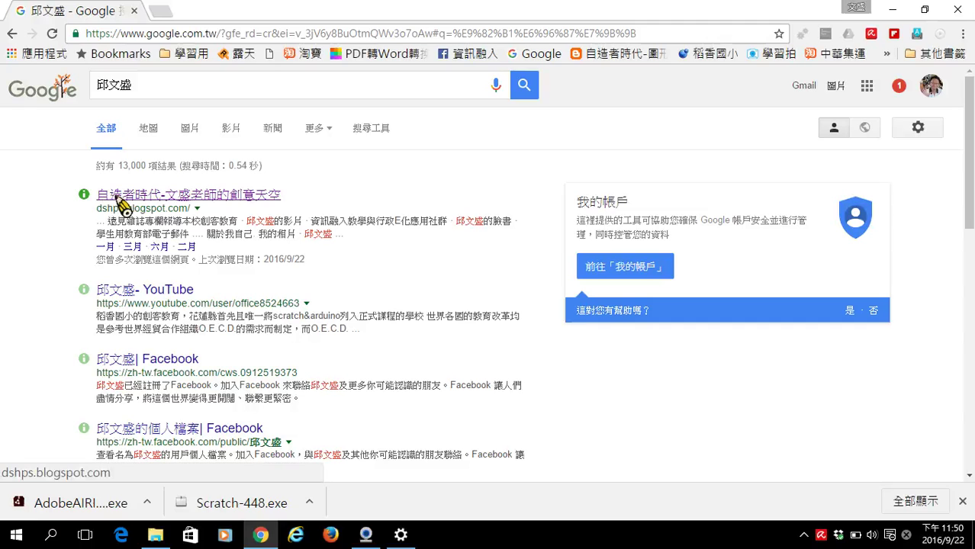
Open the teacher's blog from the top result and follow its 研習分享 Drive link
left_click(251, 204)
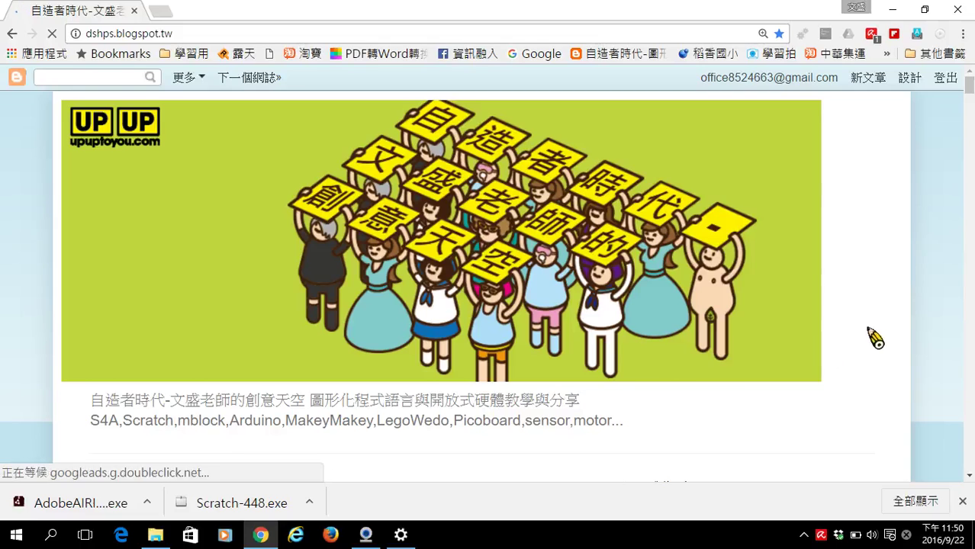
scroll(860, 331, "down", 1)
scroll(861, 330, "down", 8)
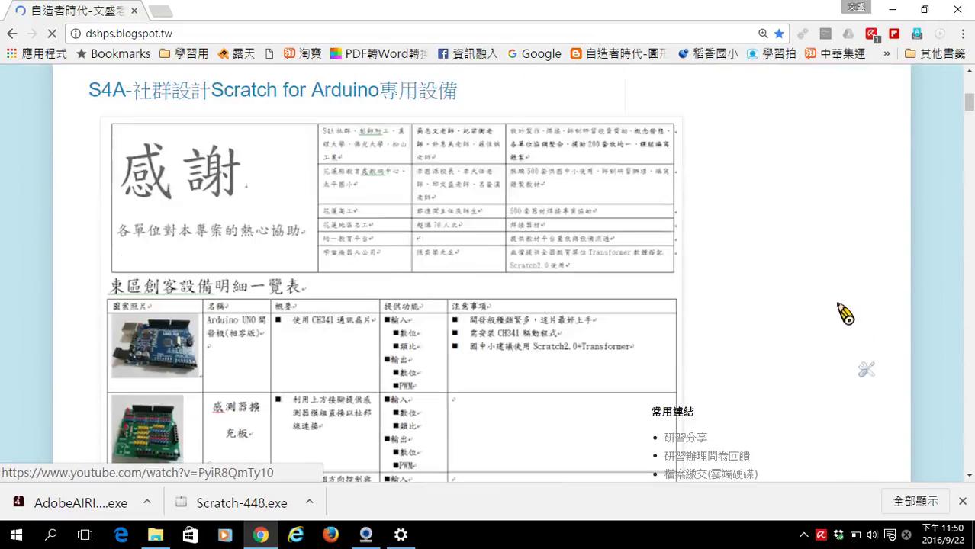
scroll(820, 312, "down", 1)
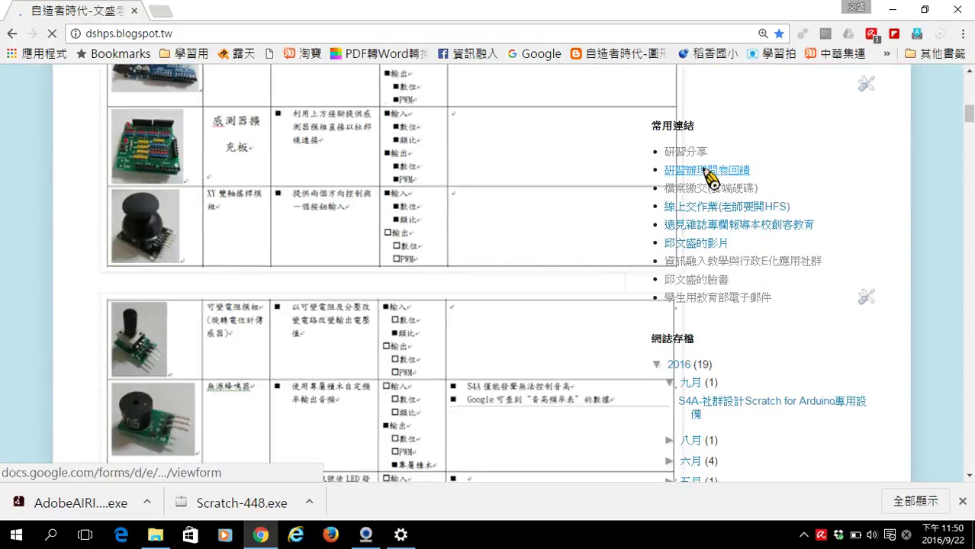
scroll(776, 197, "up", 2)
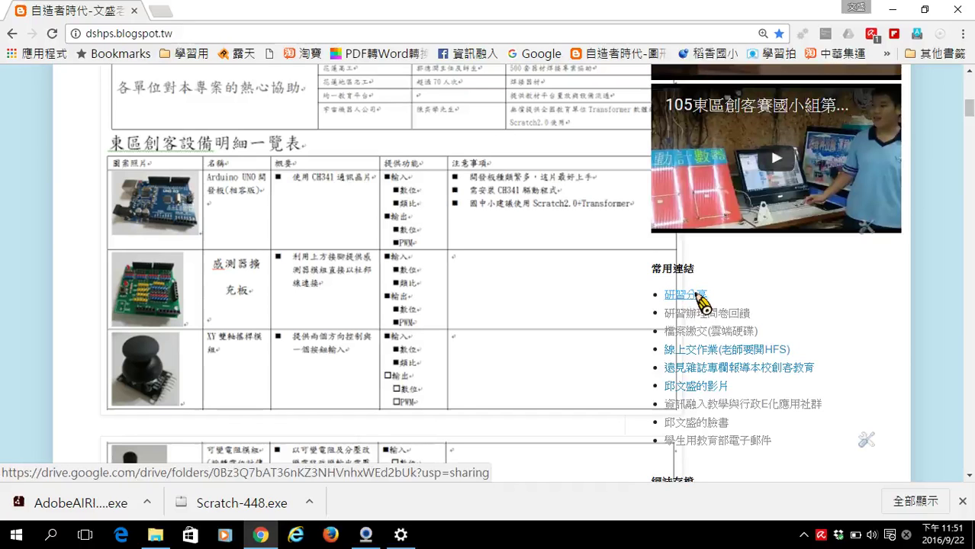
left_click(695, 294)
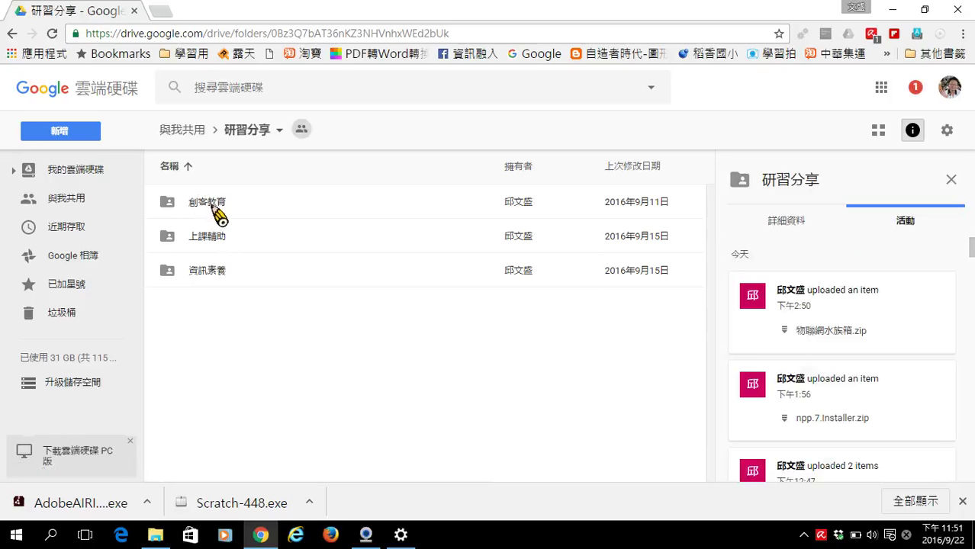
Go into 創客教育 › 軟體 in Drive and scroll down to the zip installers
double_click(208, 202)
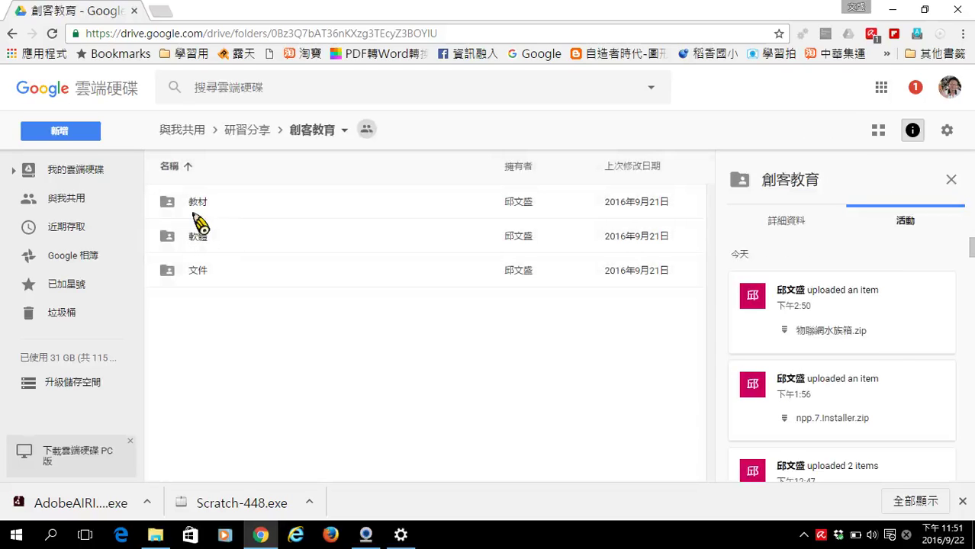
double_click(202, 237)
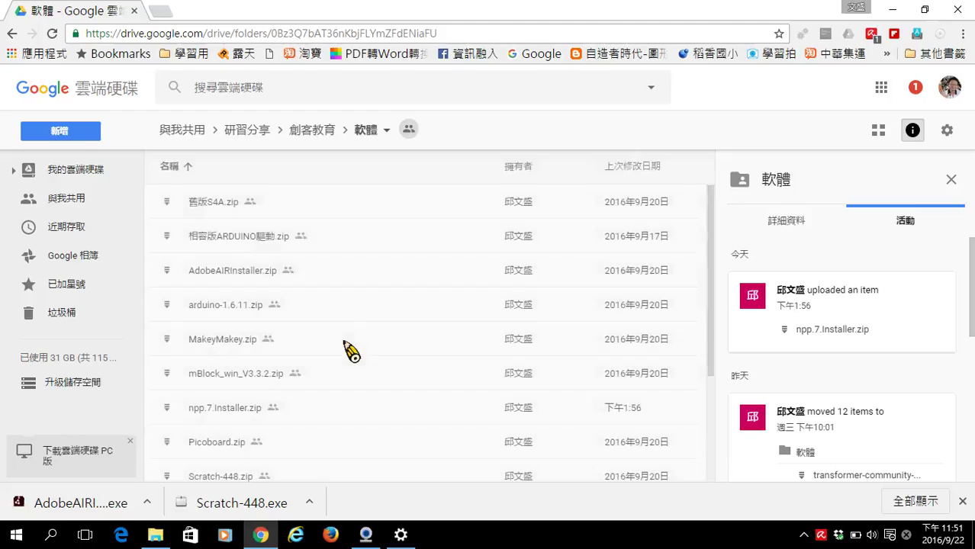
scroll(337, 354, "down", 2)
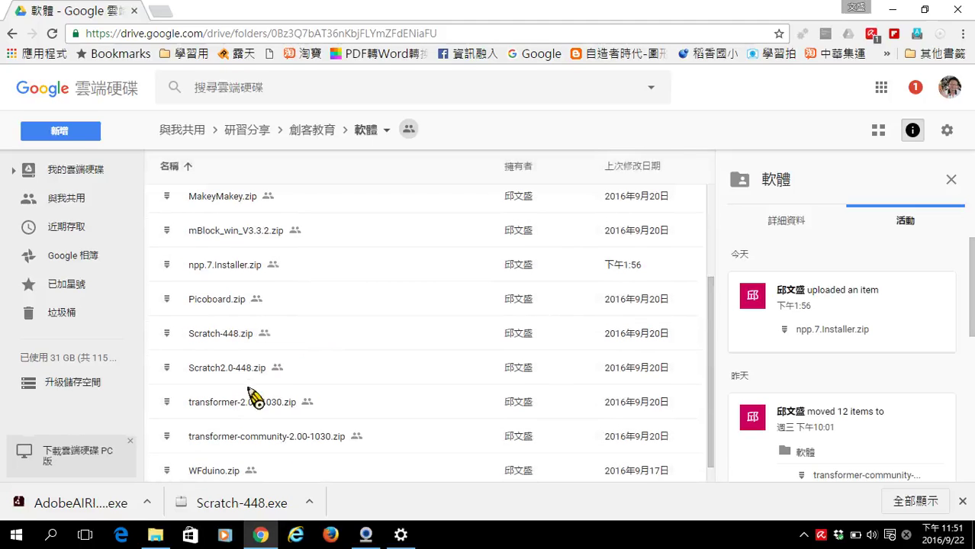
scroll(257, 395, "down", 1)
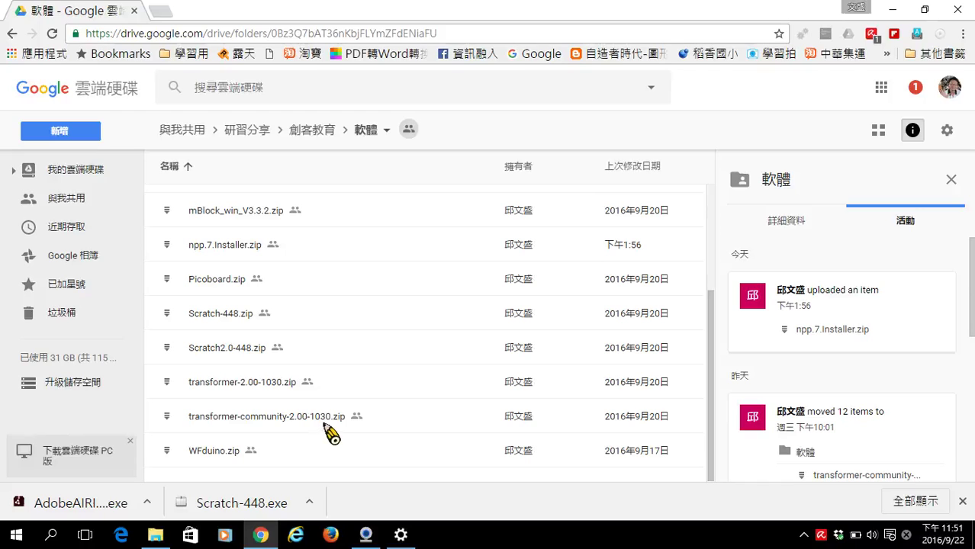
Download transformer-community-2.00-1030.zip from Drive and bring up the Downloads folder
right_click(174, 426)
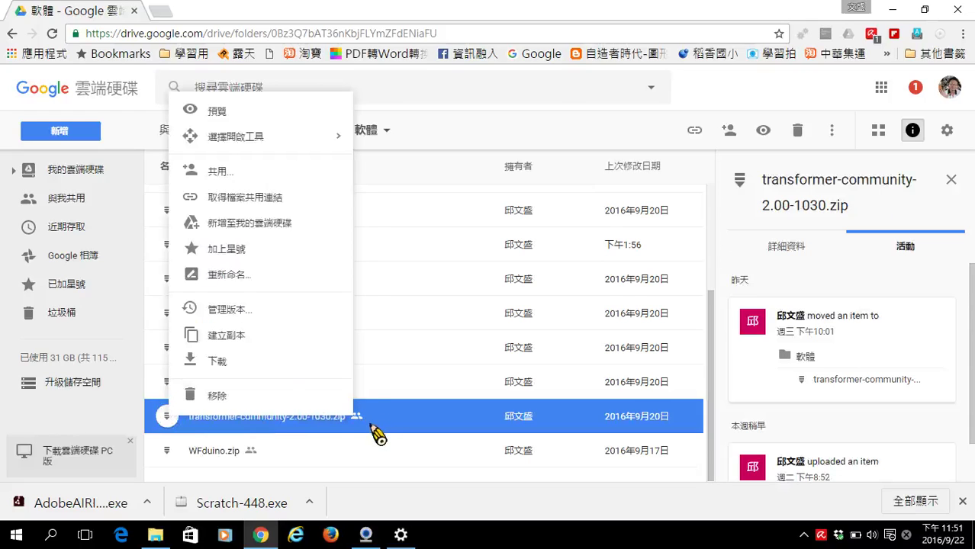
left_click(243, 366)
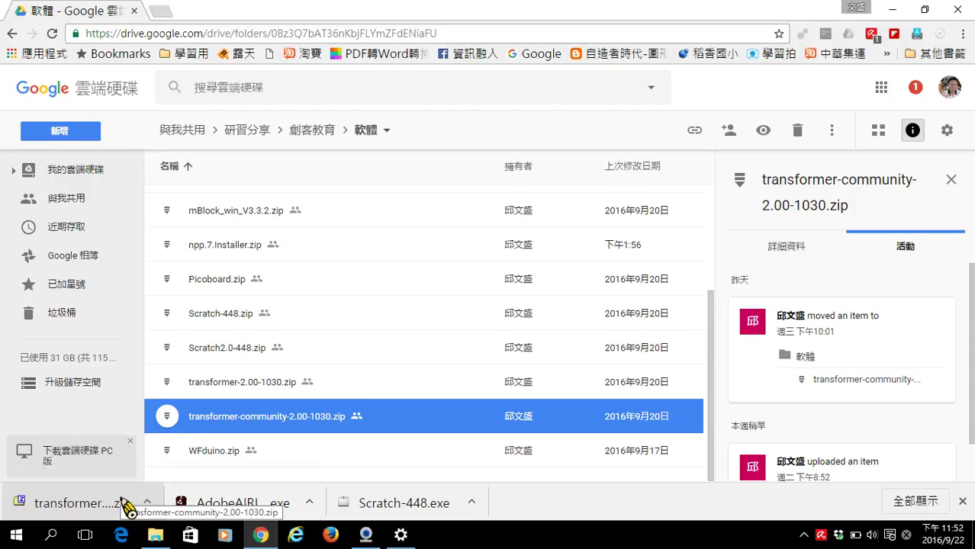
left_click(161, 534)
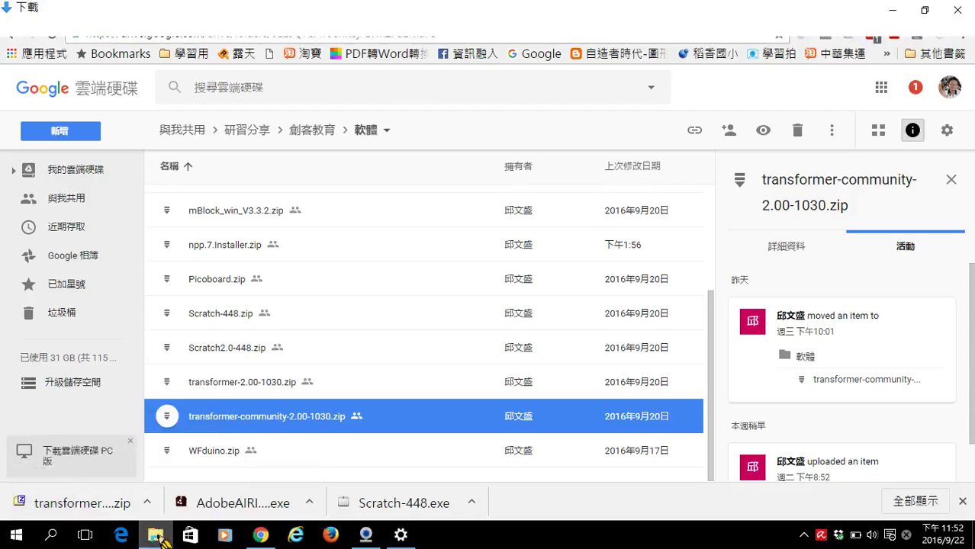
Delete the old AdobeAIRInstaller and Scratch-448 downloads, confirming the move to the recycle bin
left_click(302, 215)
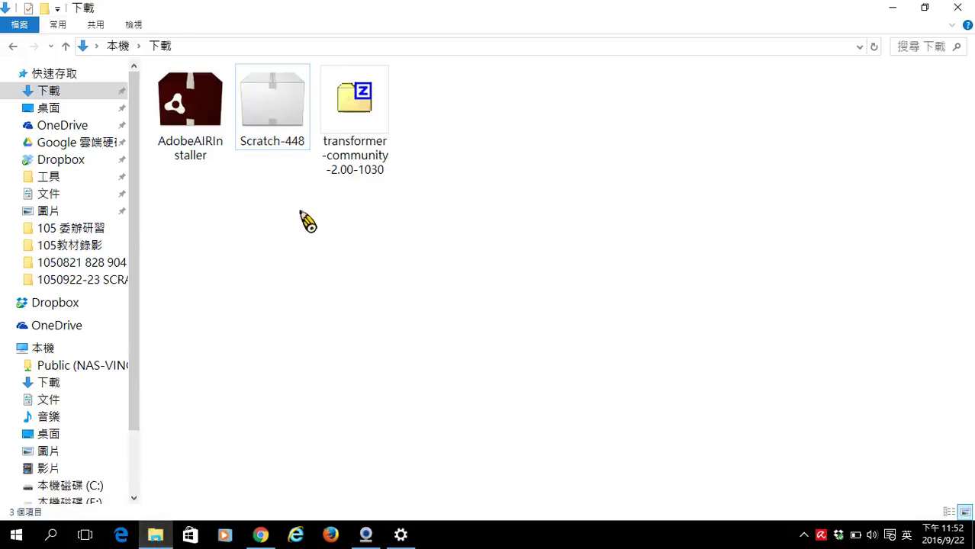
left_click_drag(300, 206, 167, 77)
key("Delete")
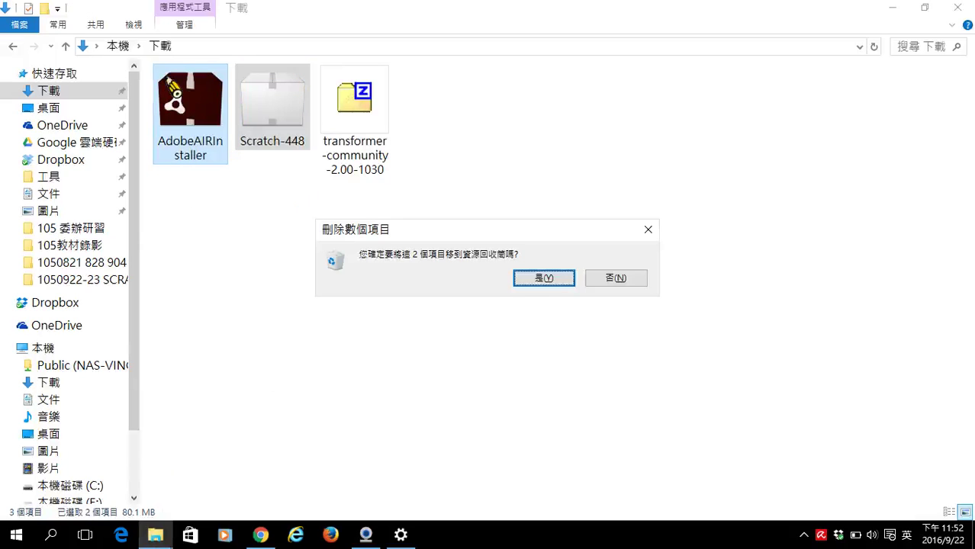
left_click(508, 284)
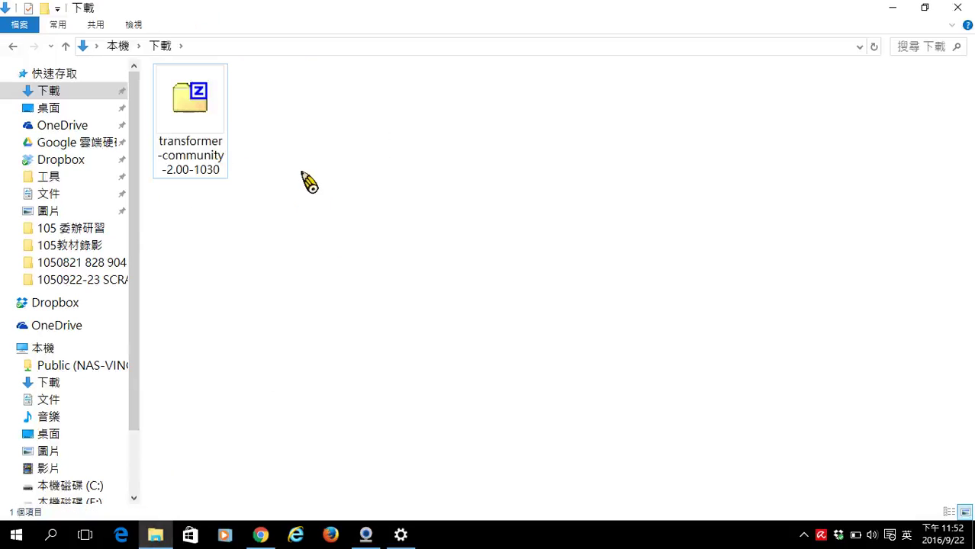
left_click(216, 133)
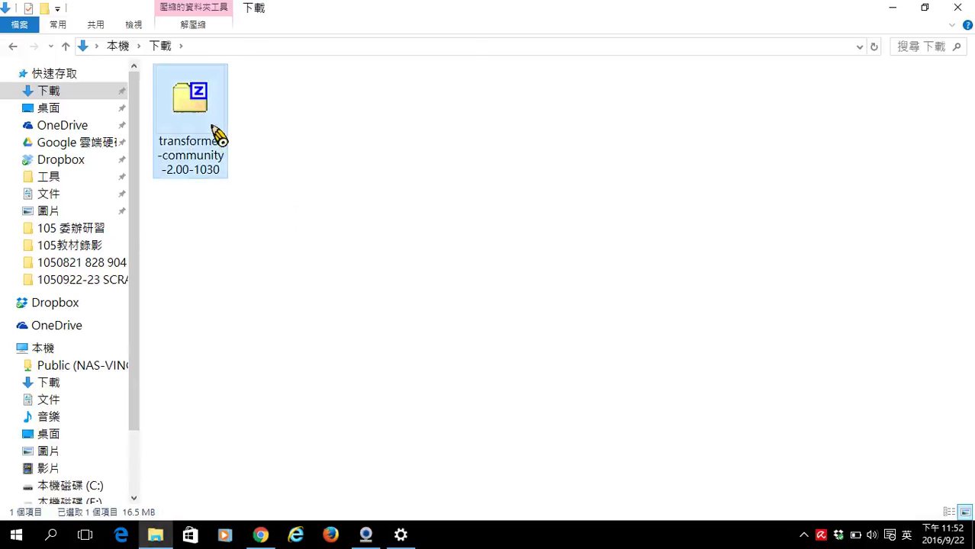
Extract the zip with 7-Zip into a transformer-community-2.00-1030 folder
right_click(216, 134)
mouse_move(269, 74)
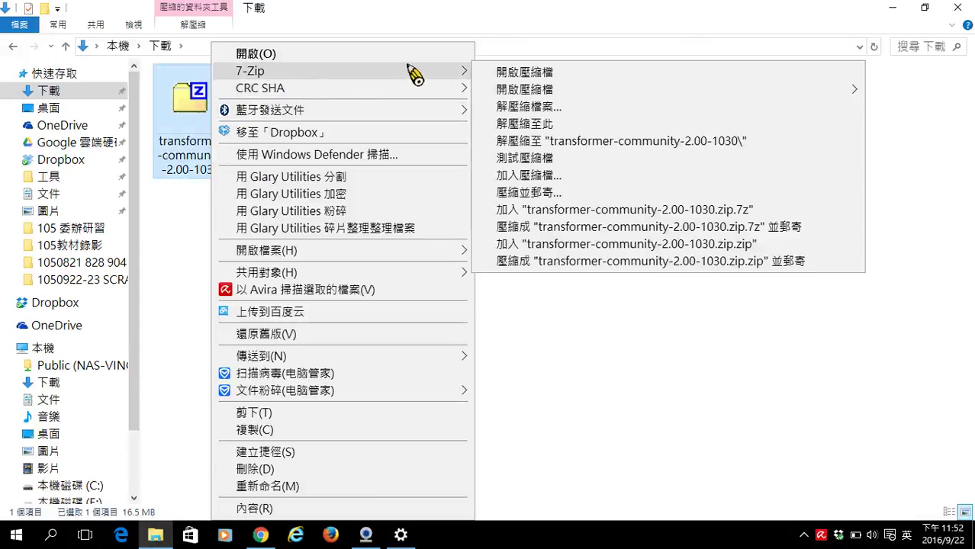
left_click(540, 141)
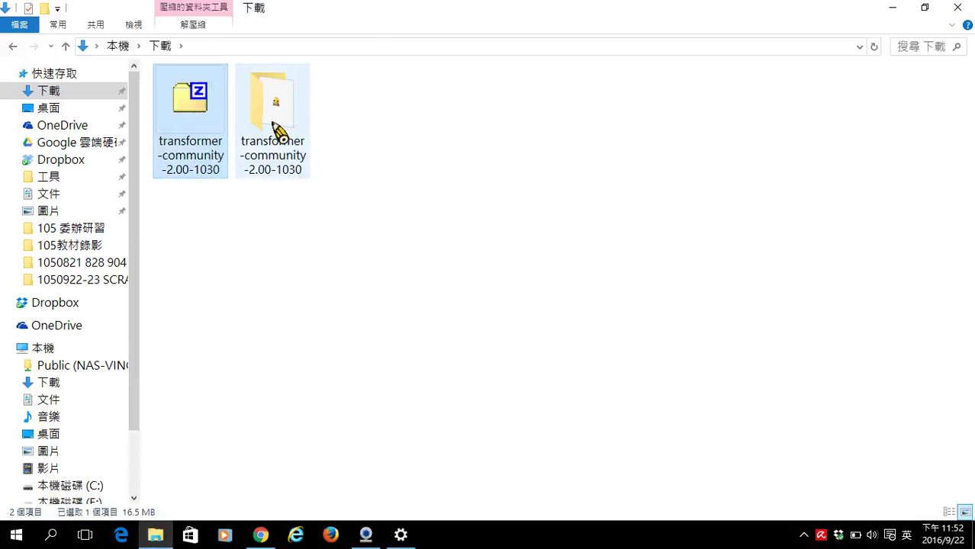
Launch the Transformer installer from the extracted folder and allow it to run
double_click(273, 128)
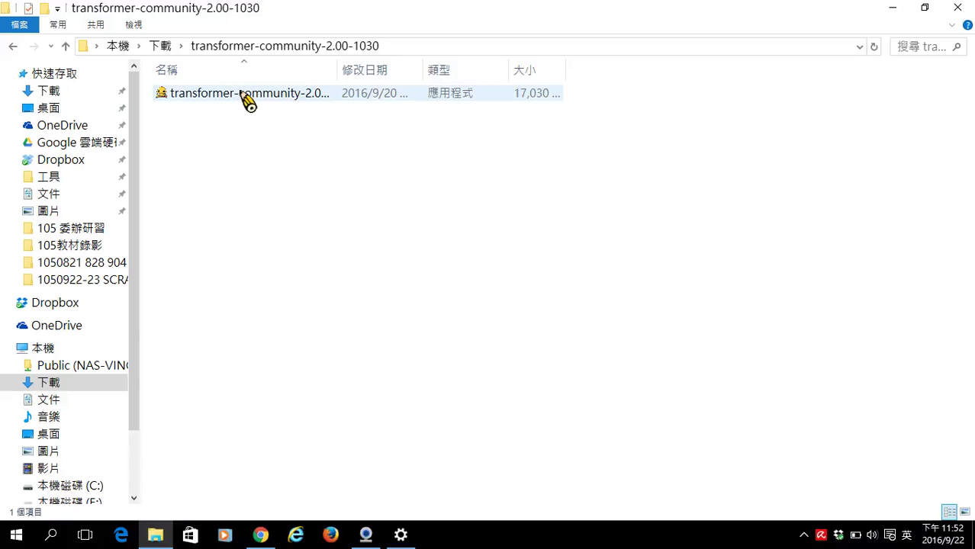
double_click(248, 95)
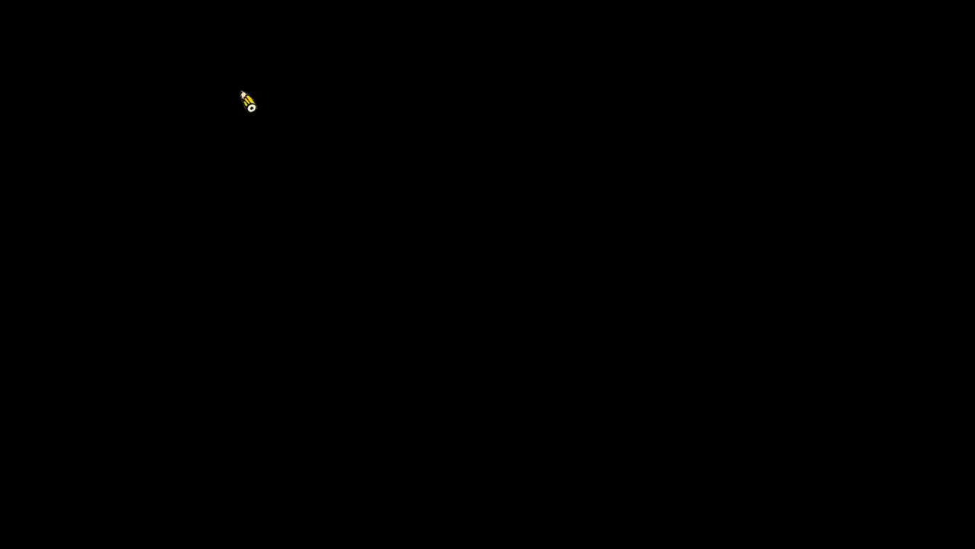
left_click(572, 309)
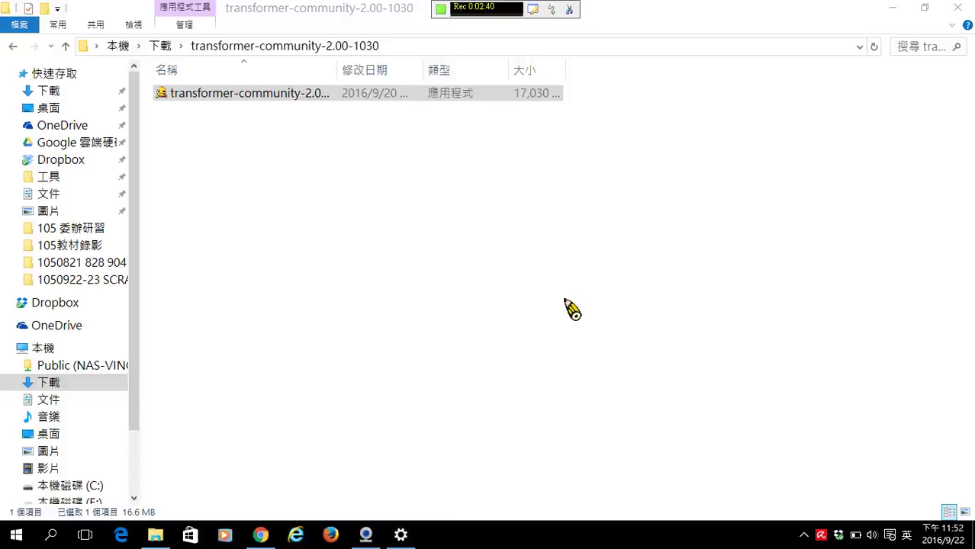
Install into the existing Transformer folder under kodorobot, adding a desktop shortcut
left_click(572, 384)
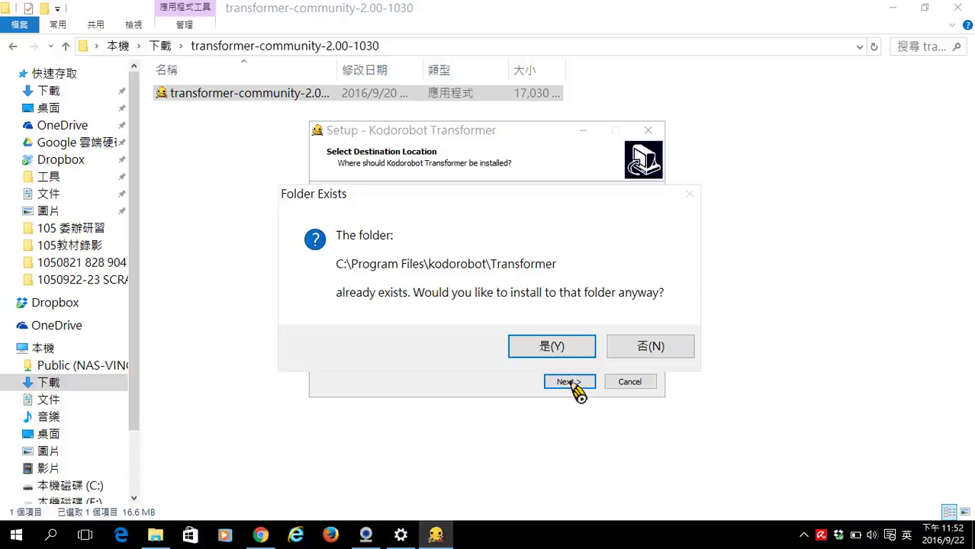
left_click(552, 346)
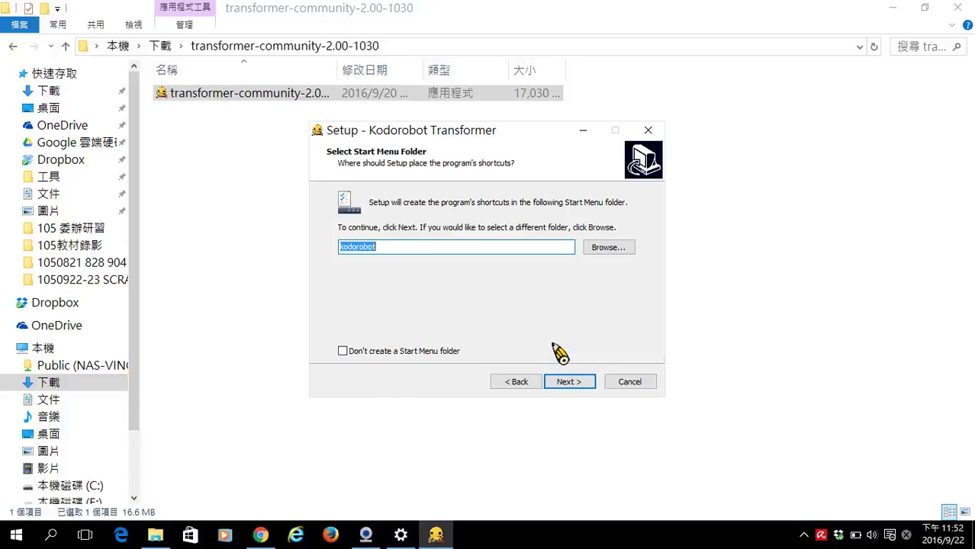
left_click(571, 384)
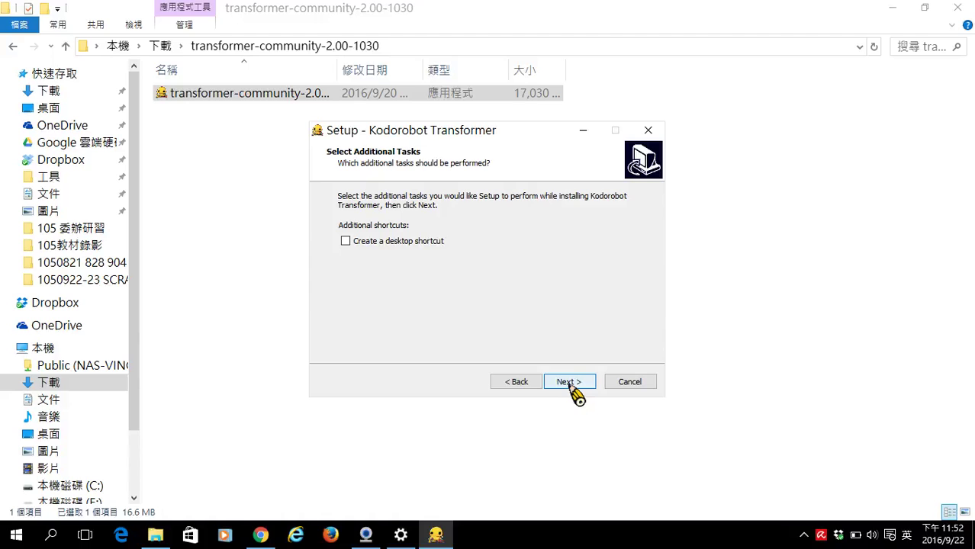
left_click(346, 241)
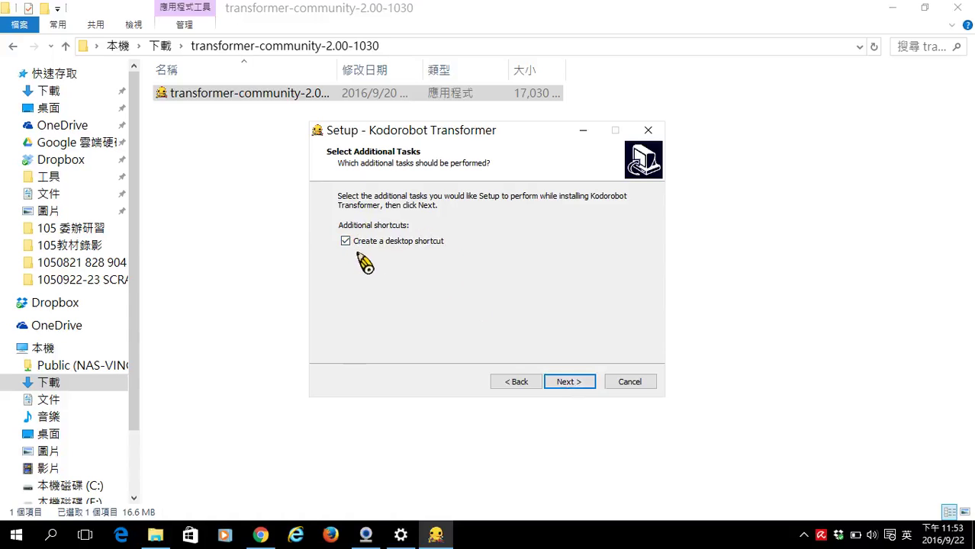
Continue past the ready-to-install summary and start the Kodorobot Transformer installation
left_click(16, 534)
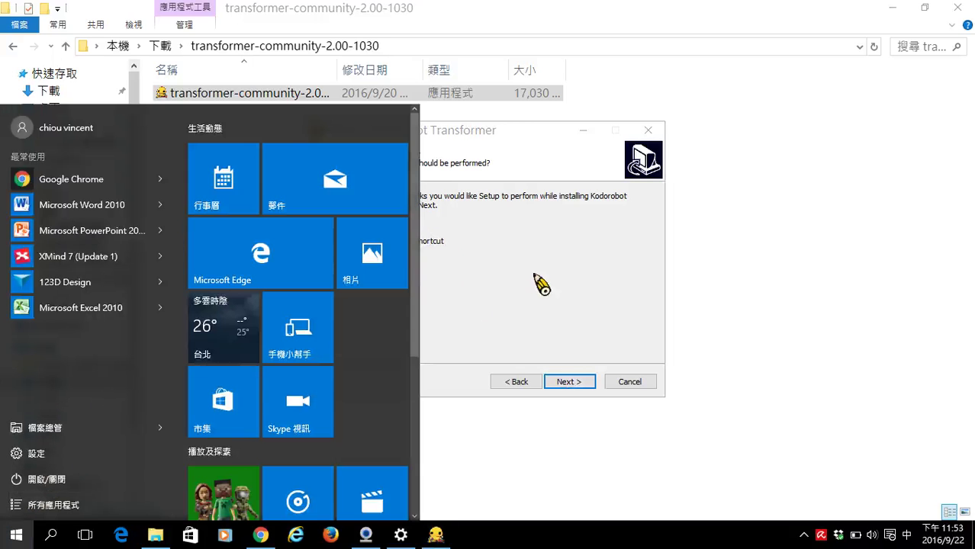
left_click(540, 282)
left_click(580, 384)
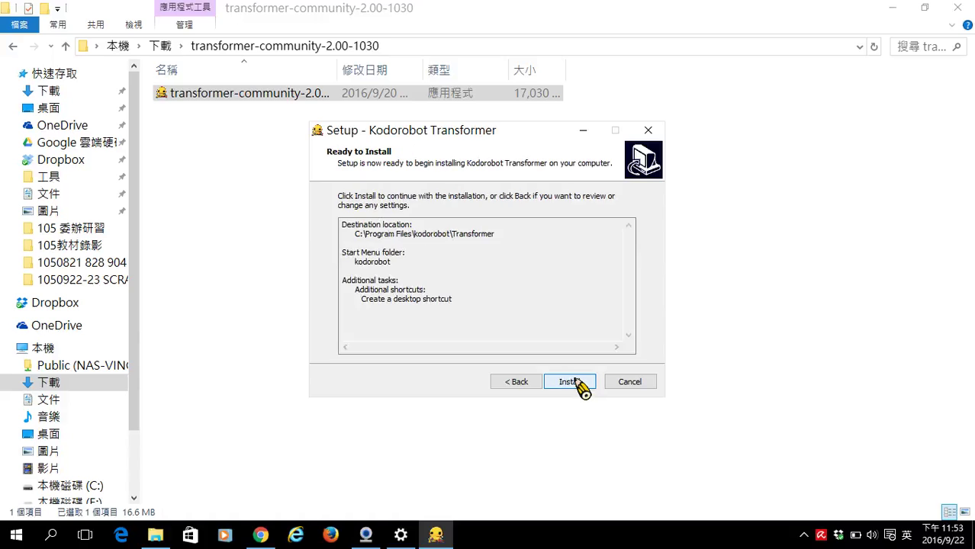
left_click(577, 384)
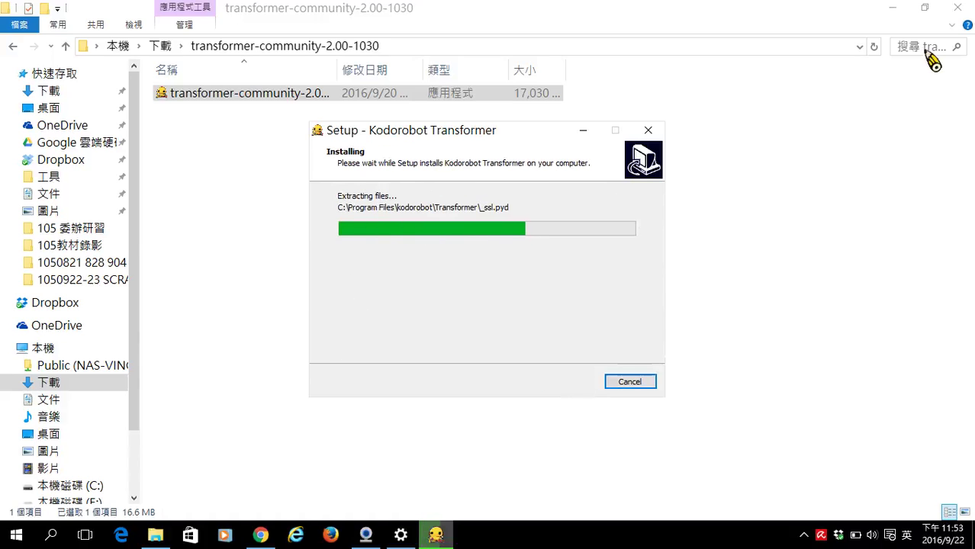
left_click(894, 9)
Clear Chrome from view, move the setup window up, and close it when finished
left_click(883, 9)
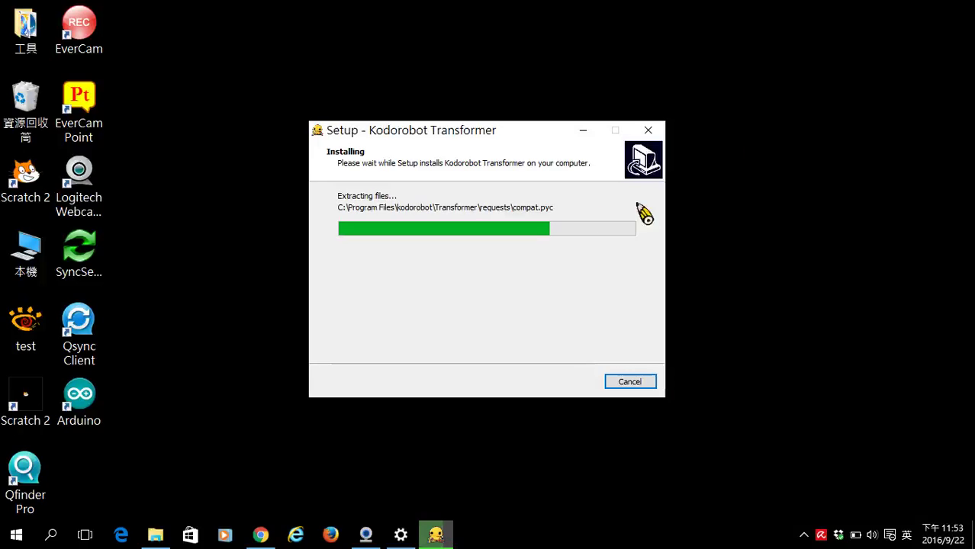
left_click_drag(515, 135, 526, 79)
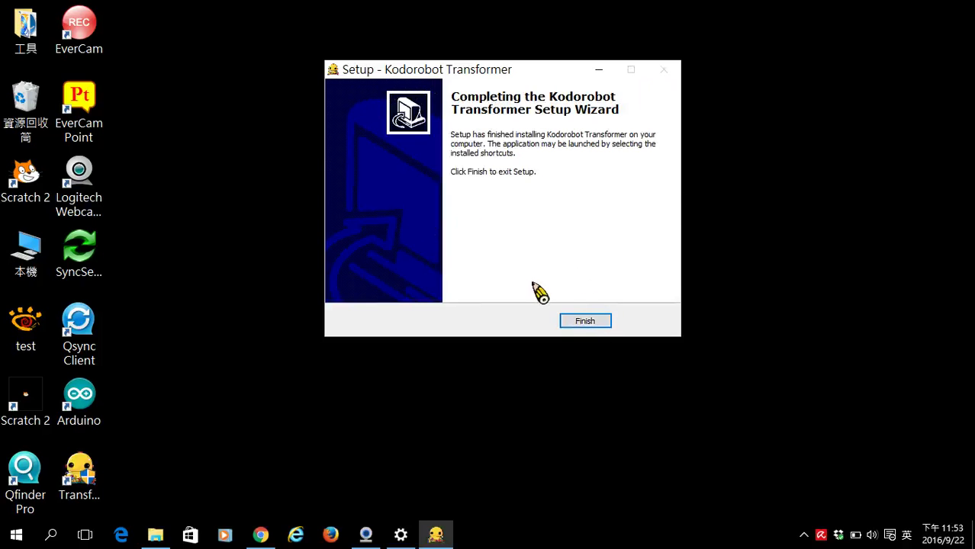
left_click(582, 324)
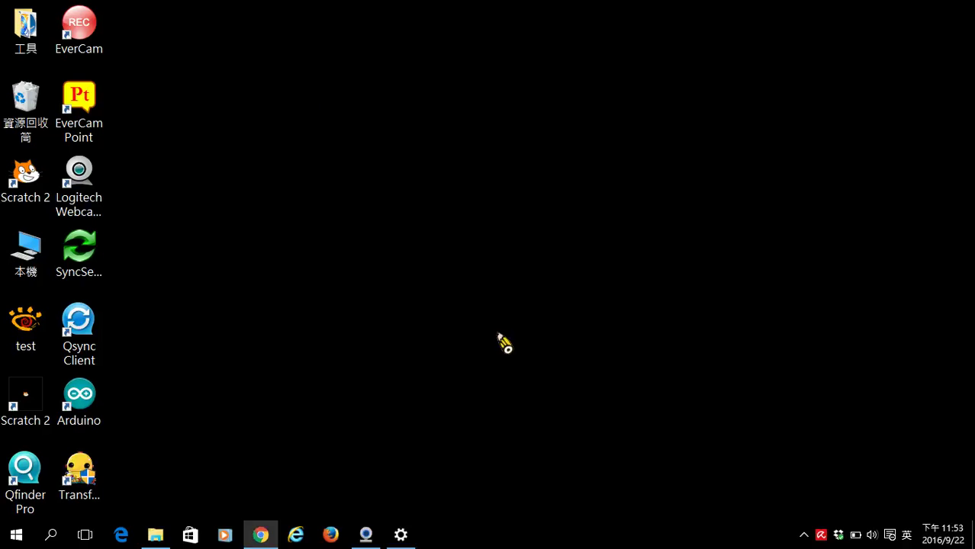
Select the new Transformer shortcut on the desktop to check where it points
left_click(109, 494)
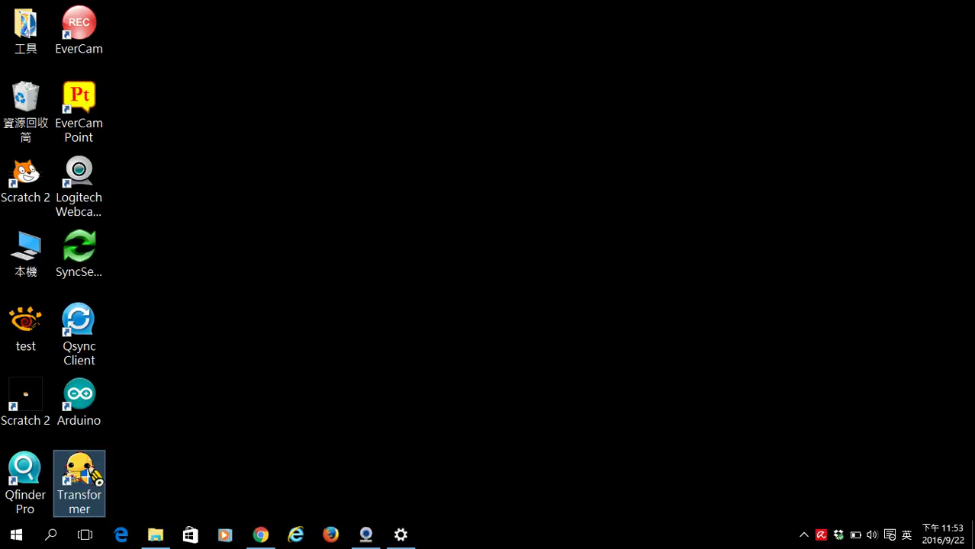